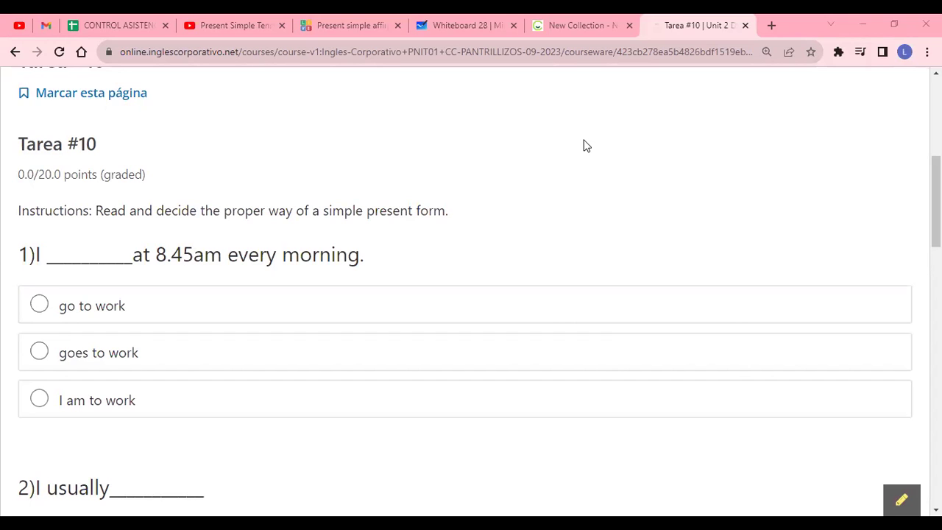
Answer question 1 of Tarea #10 with "go to work" and question 2 with "drive to work"
left_click(210, 304)
scroll(374, 254, "down", 3)
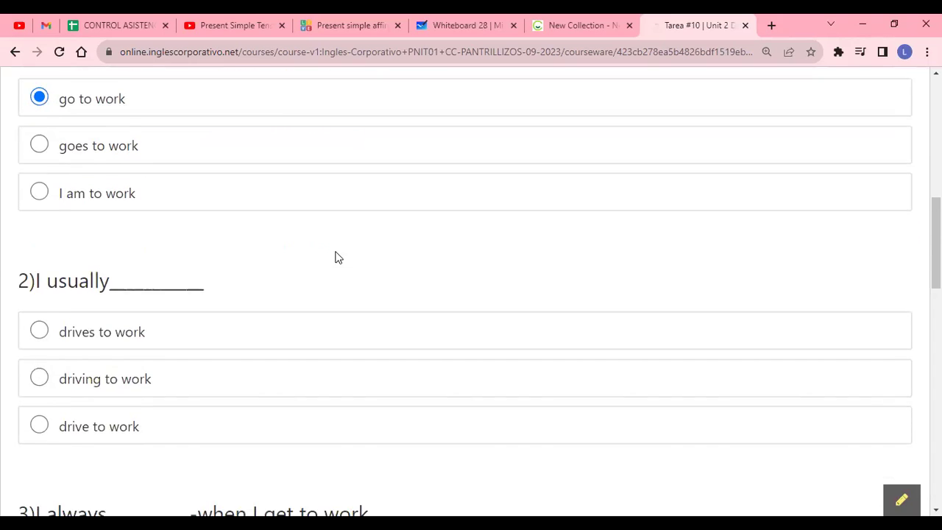
scroll(324, 257, "down", 1)
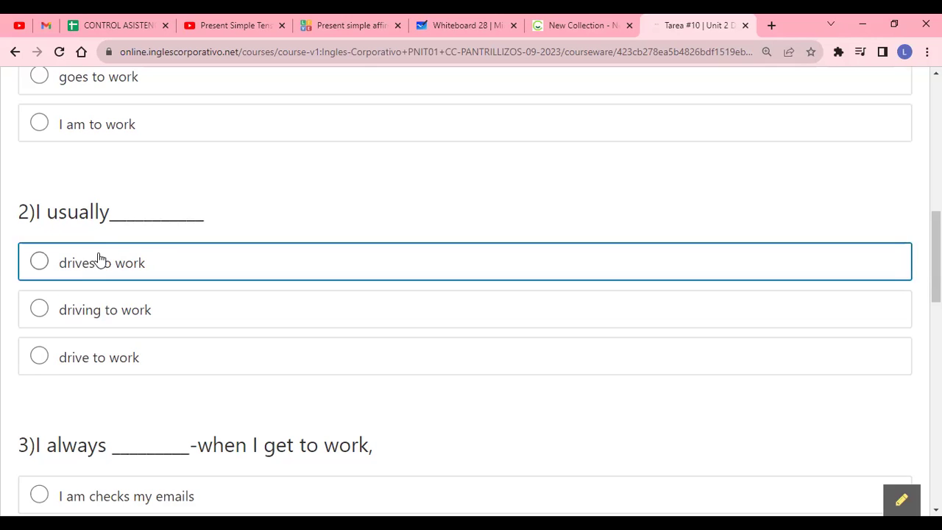
left_click(123, 362)
Answer question 3 with "check my emails" and question 4 with "reply"
scroll(208, 225, "down", 3)
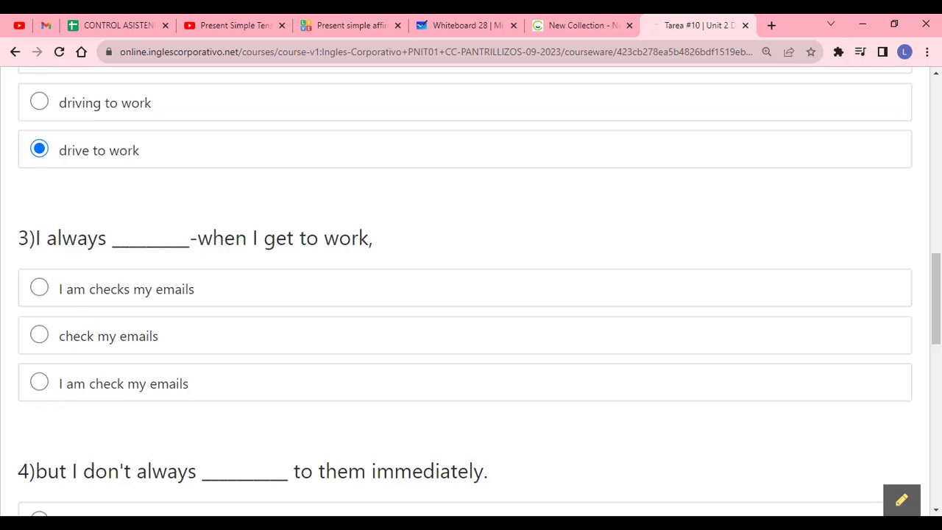
left_click(308, 350)
scroll(385, 217, "down", 4)
scroll(386, 224, "up", 1)
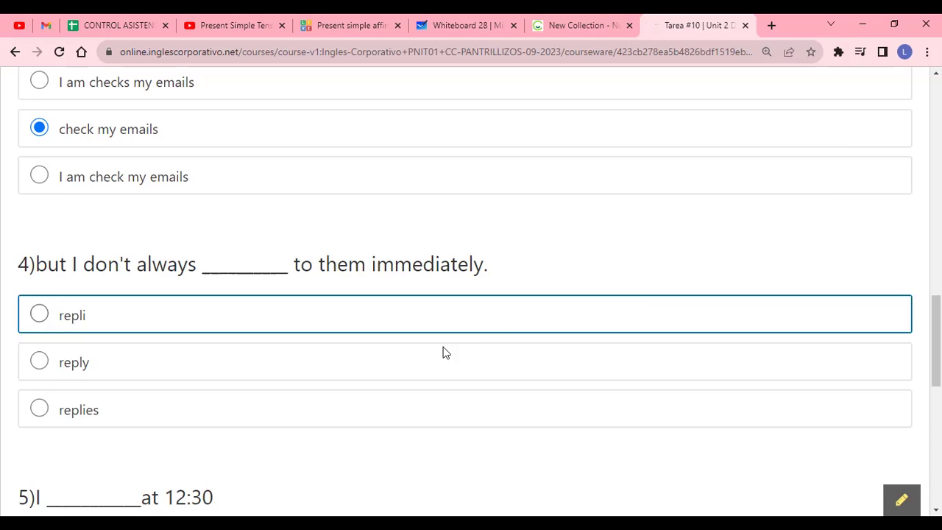
left_click(200, 375)
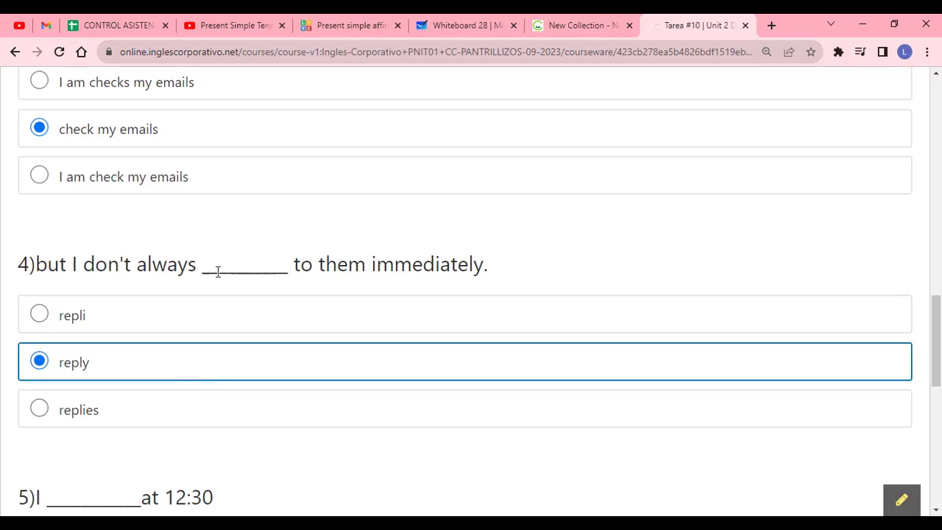
Answer question 5 with "have lunch" and submit the Tarea #10 answers for grading
scroll(217, 271, "down", 4)
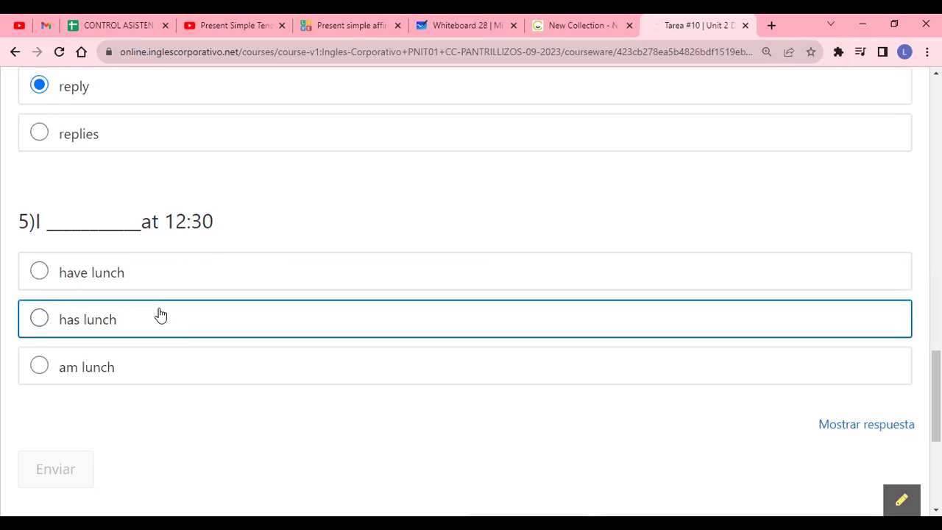
left_click(132, 275)
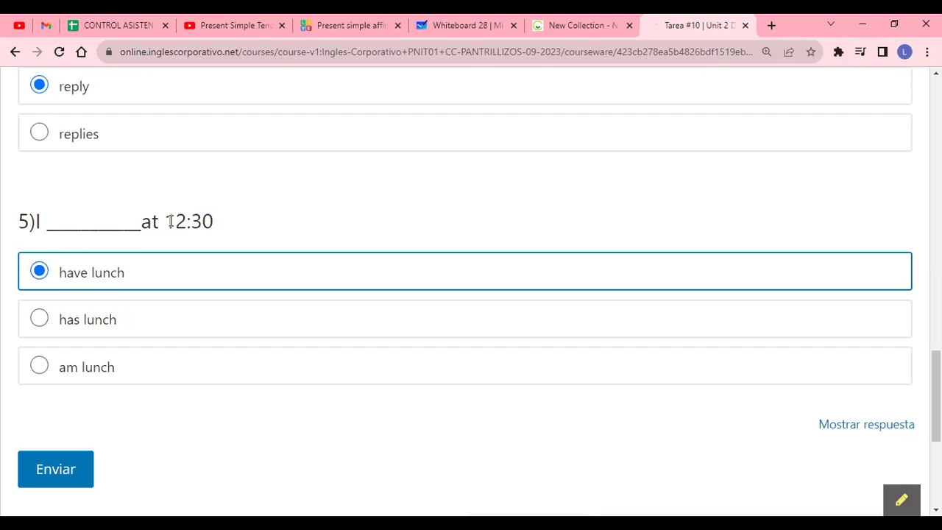
left_click_drag(169, 222, 185, 225)
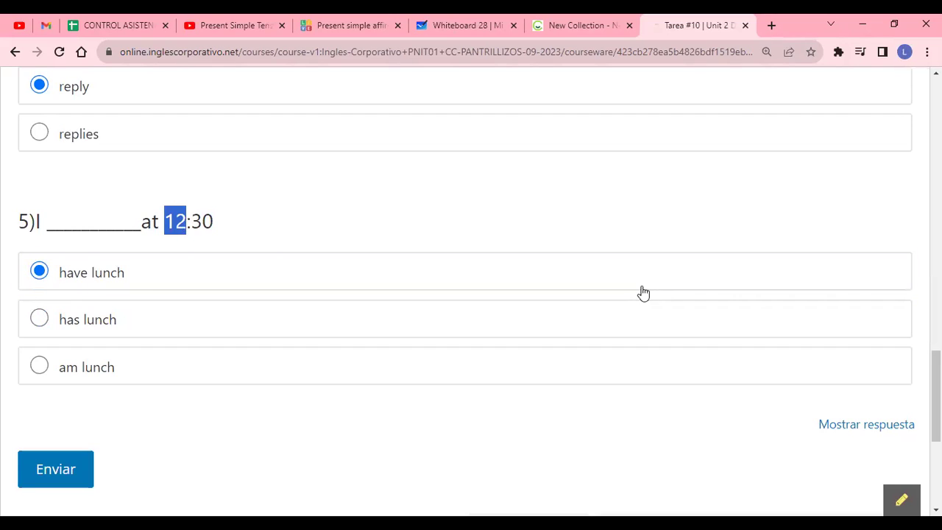
left_click_drag(214, 221, 191, 222)
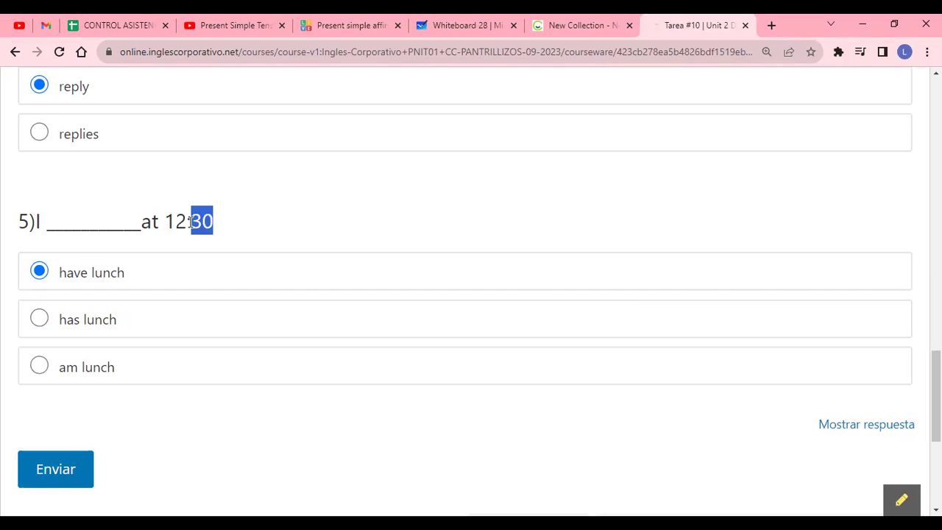
left_click(232, 226)
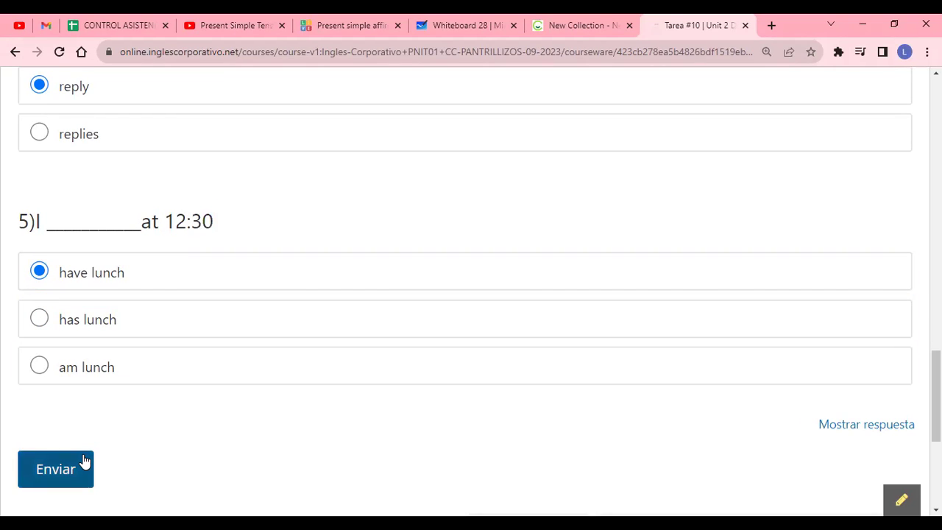
left_click(73, 470)
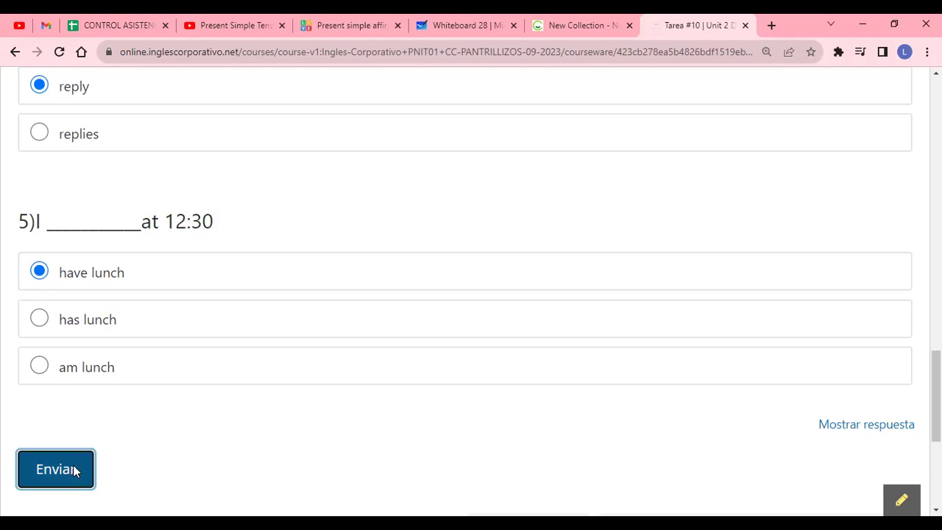
Reduce the page zoom and review the graded answers and score of Tarea #10
key("ctrl+minus")
key("ctrl+minus")
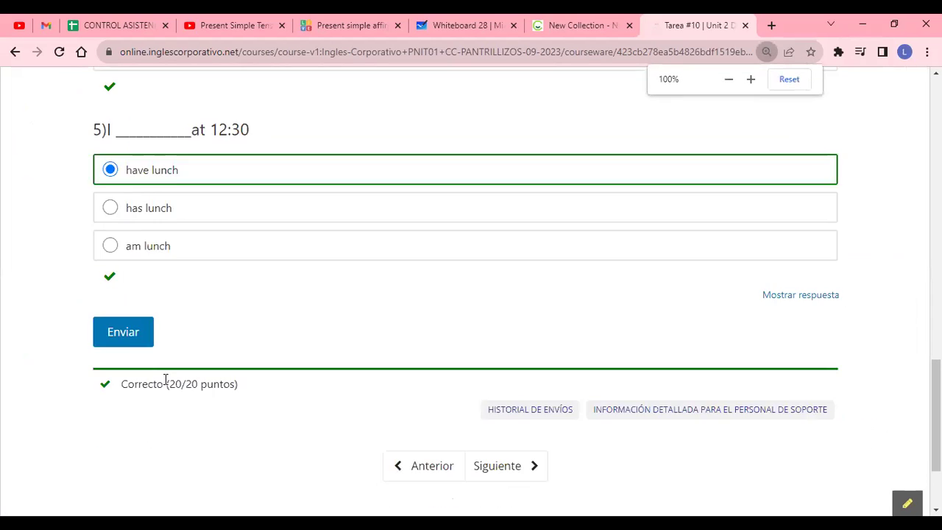
scroll(164, 385, "up", 12)
scroll(156, 378, "up", 1)
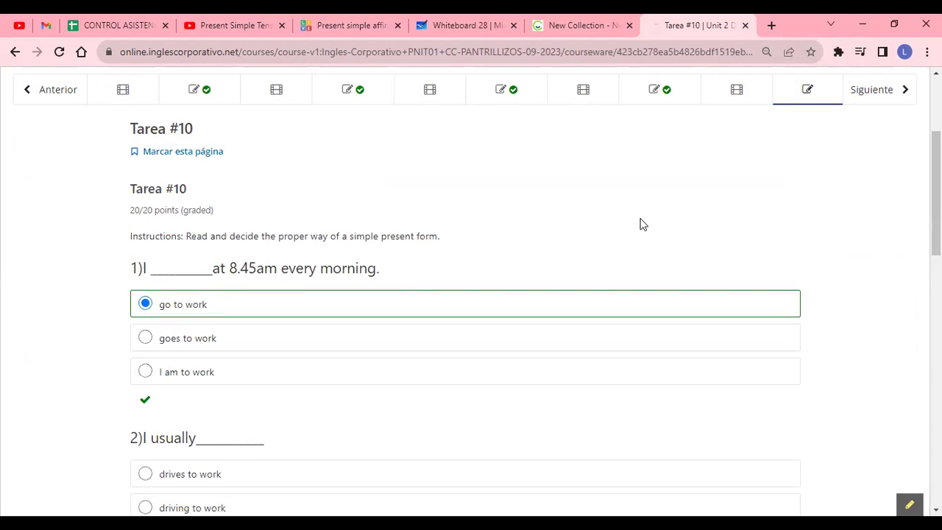
scroll(799, 238, "down", 2)
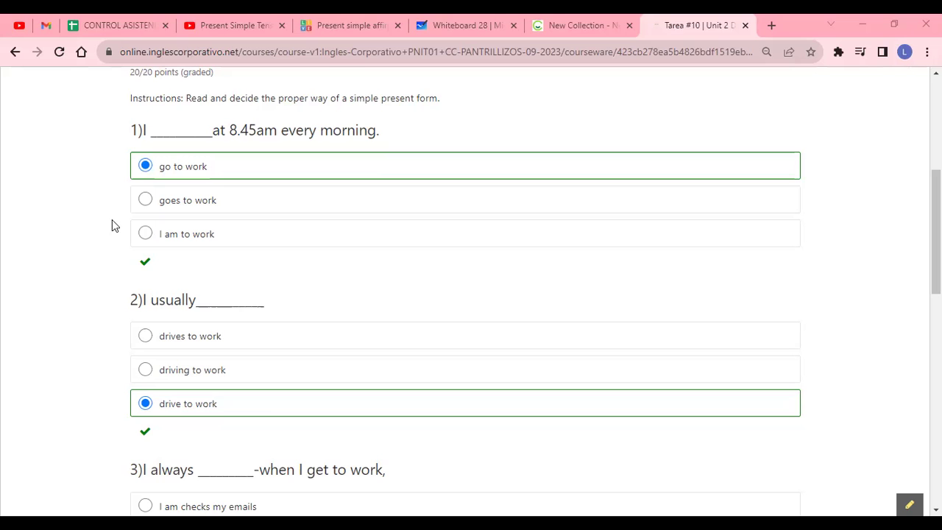
scroll(83, 225, "up", 4)
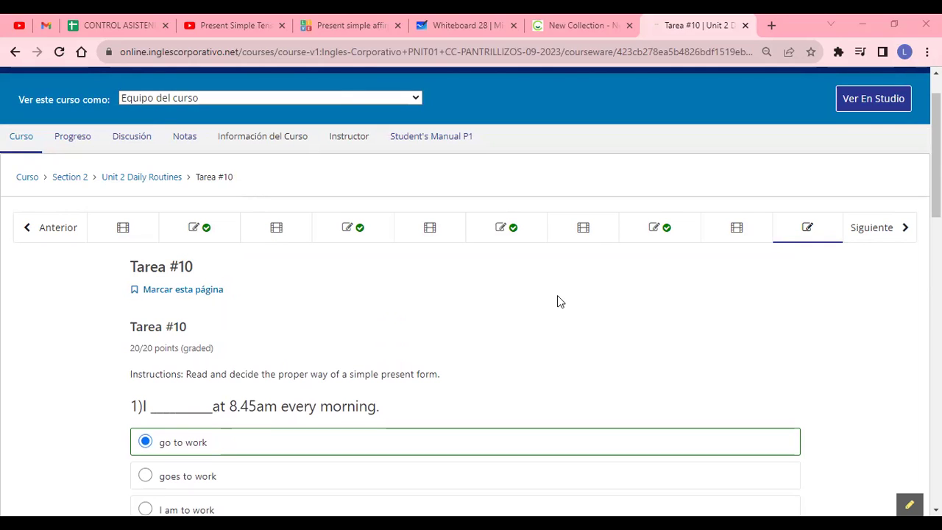
Return to the course outline and open the Midterm exam under Section 2
left_click(28, 179)
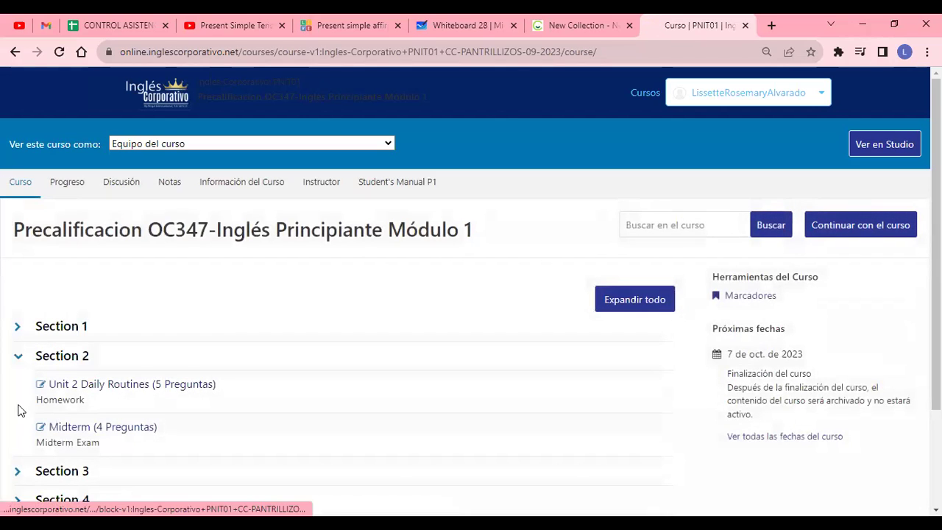
key("ctrl+plus")
scroll(74, 427, "down", 4)
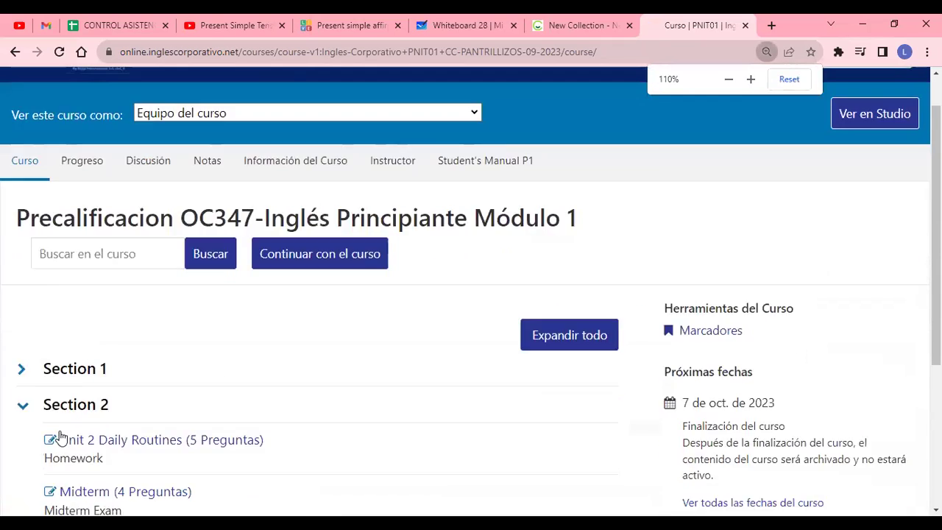
left_click(135, 254)
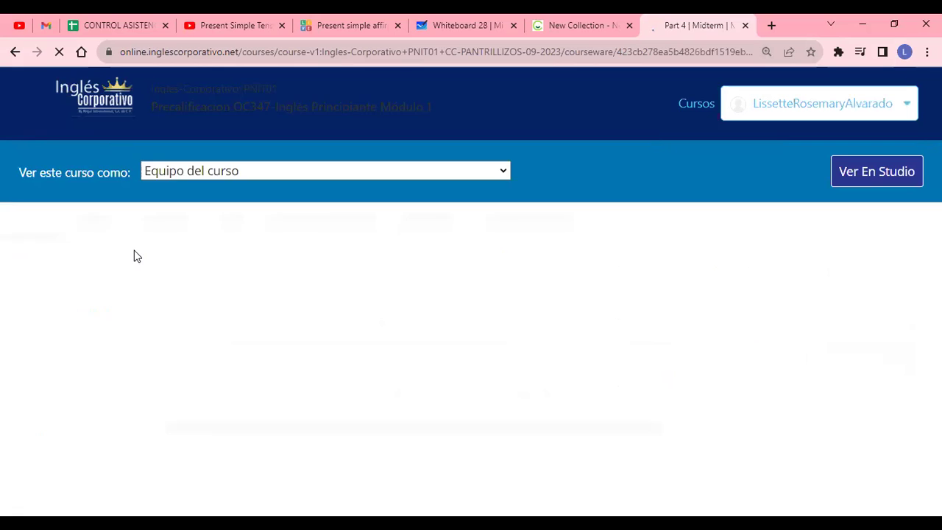
Look through Parts 1, 2 and 3 of the Midterm, checking the instructions and question format
scroll(279, 331, "down", 4)
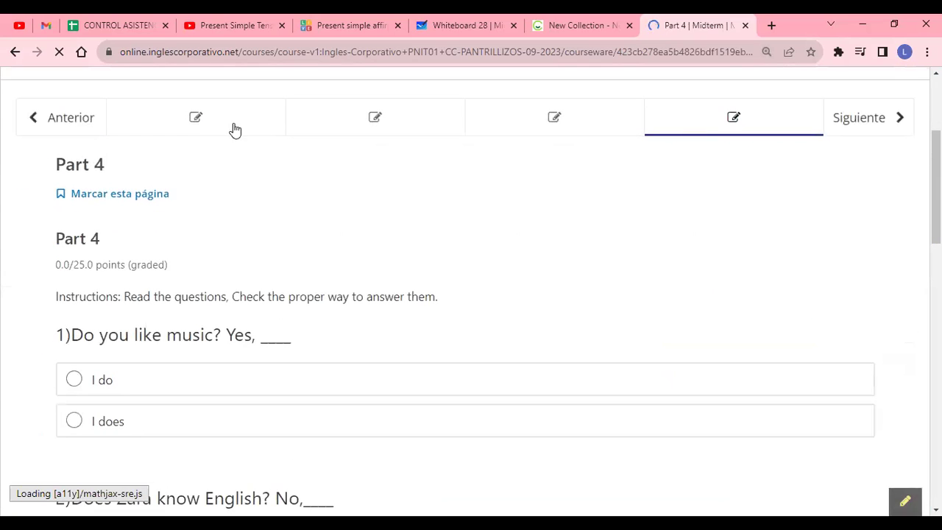
scroll(357, 196, "down", 10)
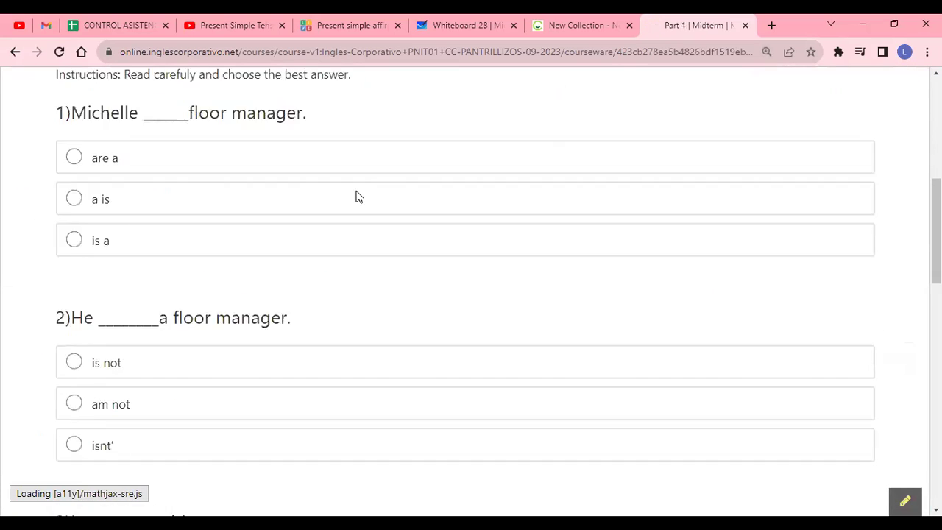
scroll(325, 270, "up", 10)
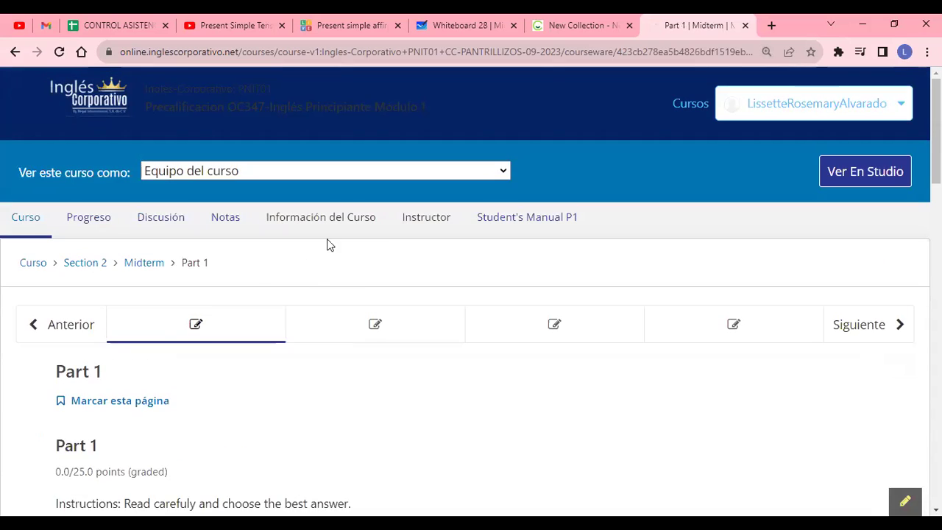
left_click(371, 340)
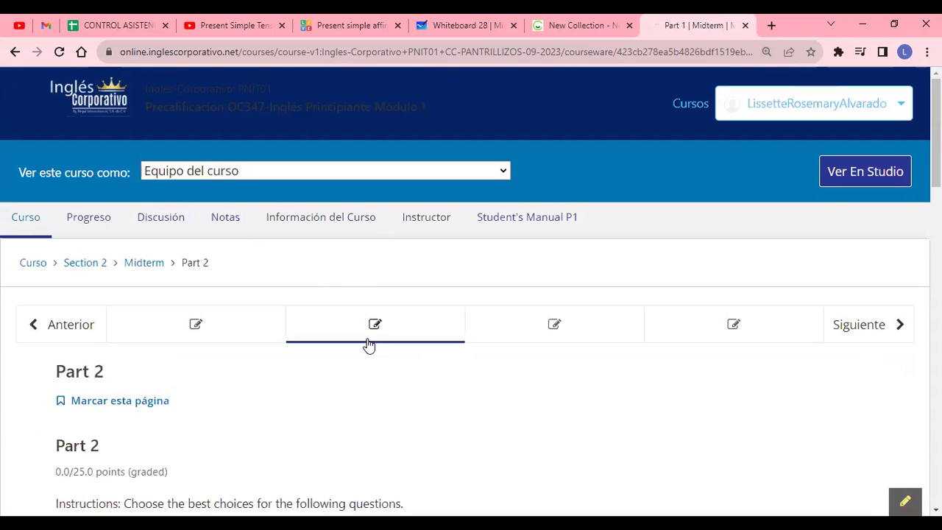
left_click(570, 322)
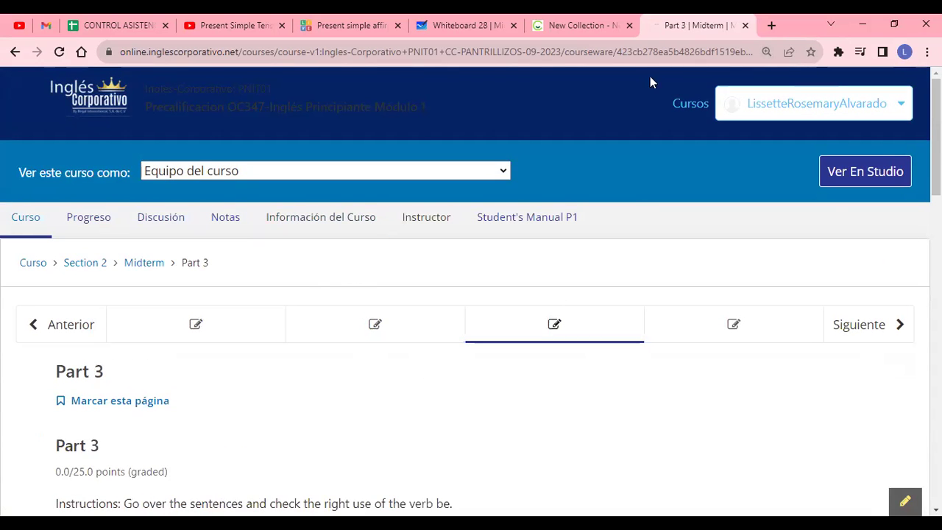